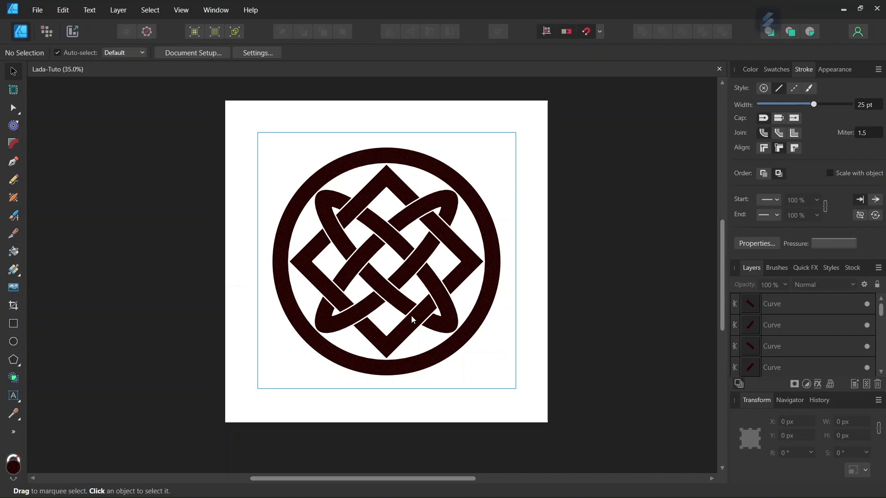
# - Create a new document in pixels with a page width of 2000 px and height of 2000 px
pyautogui.click(37, 10)
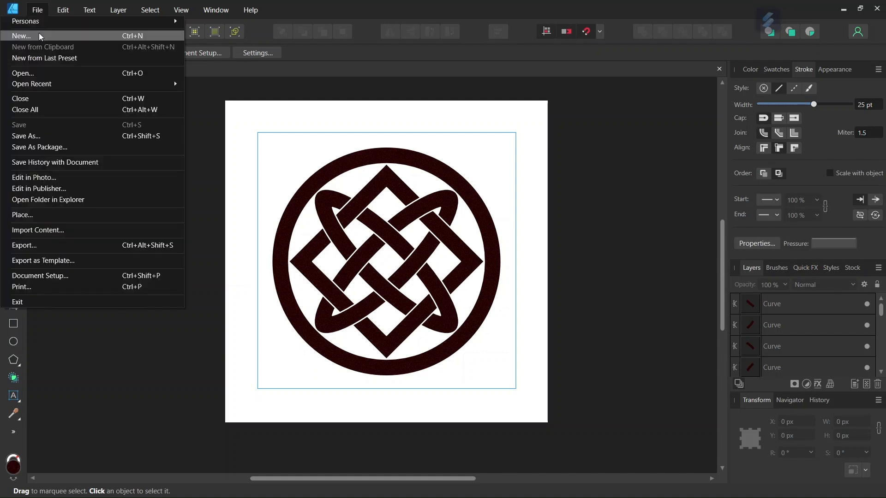
pyautogui.click(41, 35)
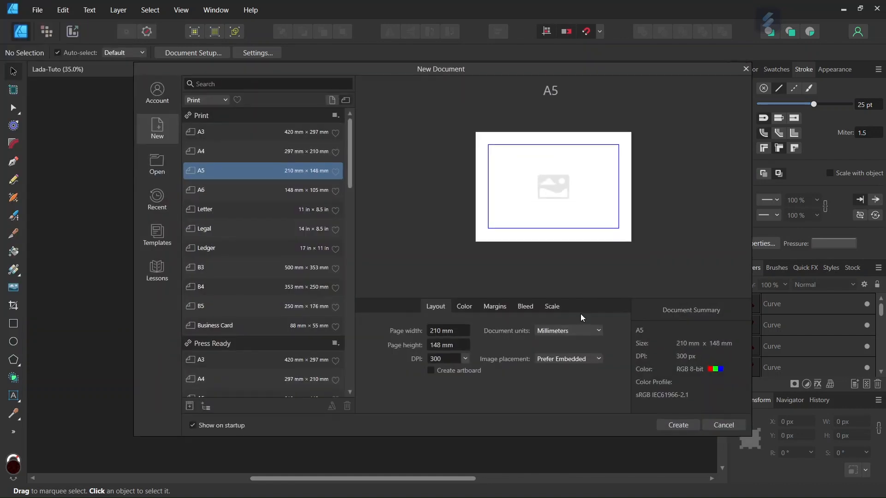
pyautogui.click(583, 331)
pyautogui.click(561, 367)
pyautogui.click(451, 329)
pyautogui.write('2')
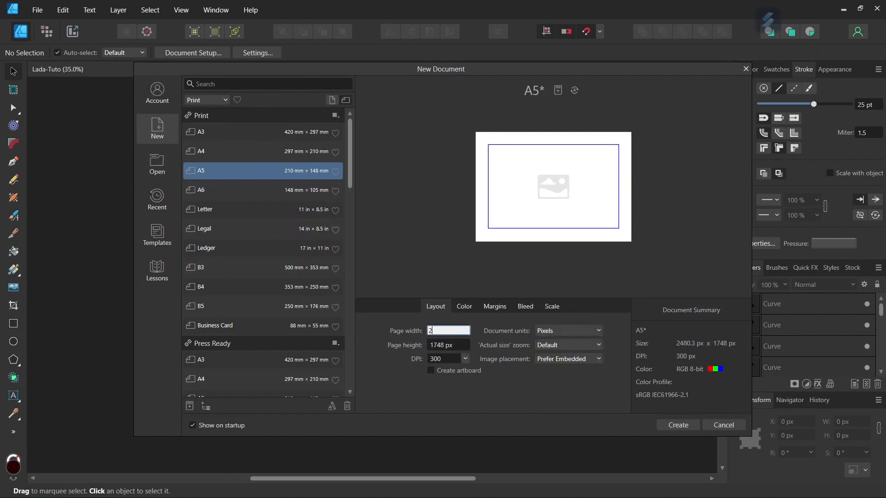
pyautogui.write('000')
pyautogui.click(452, 345)
pyautogui.write('20')
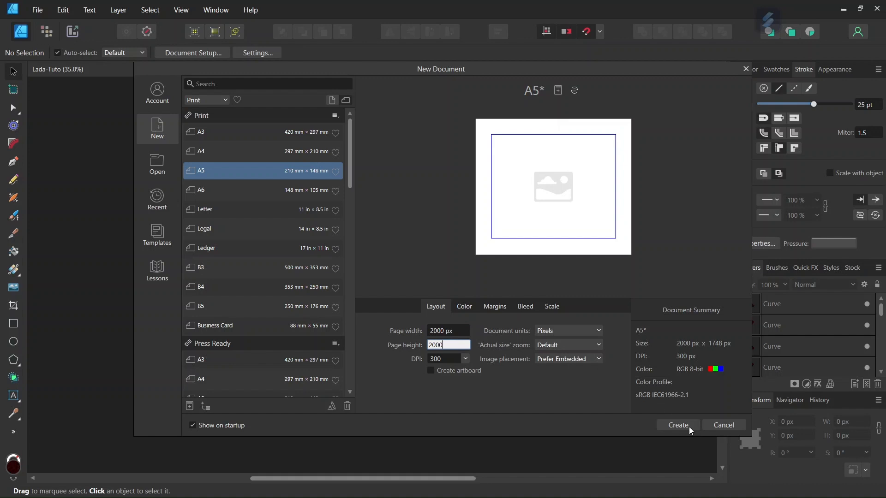
pyautogui.click(678, 425)
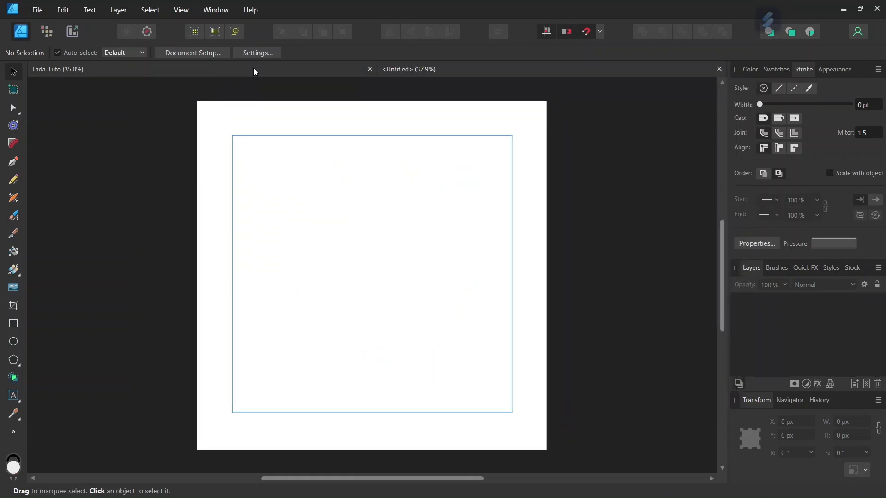
# - Set up the Rectangle tool in the new document with no fill and a 25 pt stroke
pyautogui.click(253, 71)
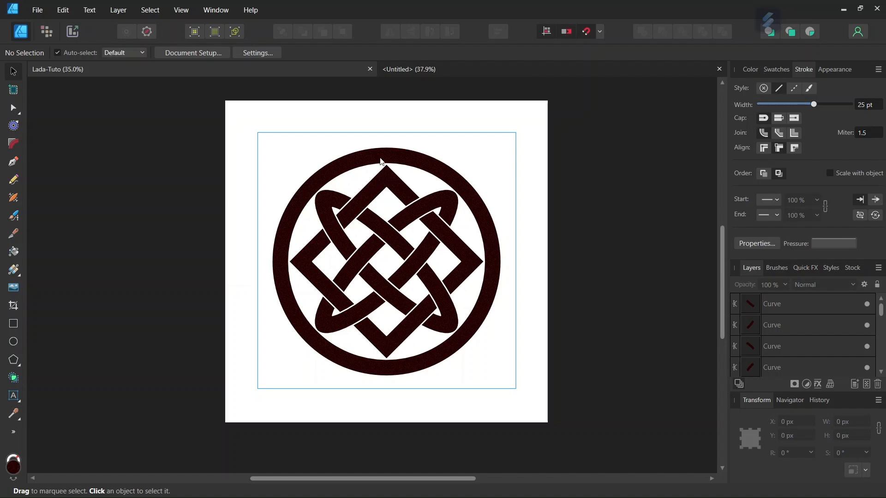
pyautogui.click(415, 68)
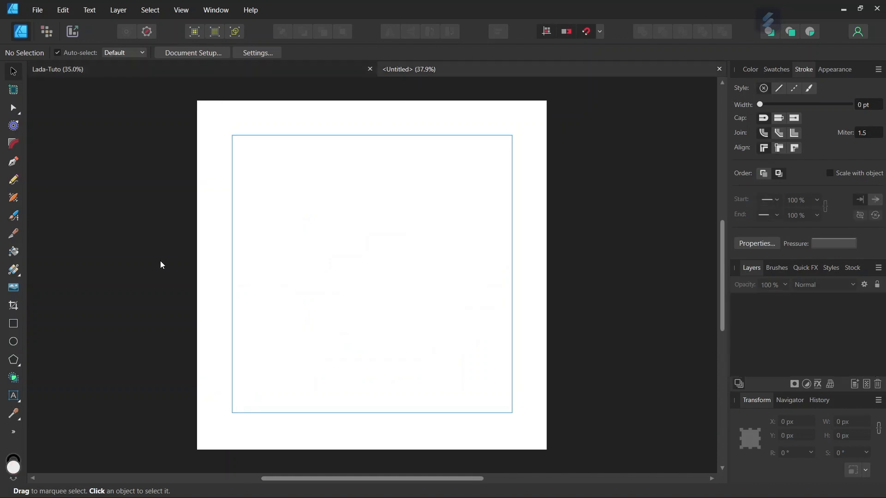
pyautogui.click(13, 324)
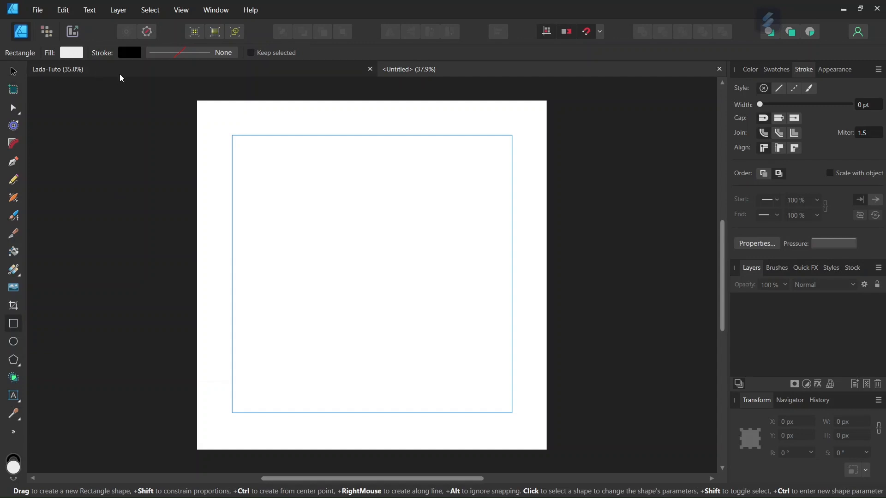
pyautogui.click(72, 53)
pyautogui.click(182, 74)
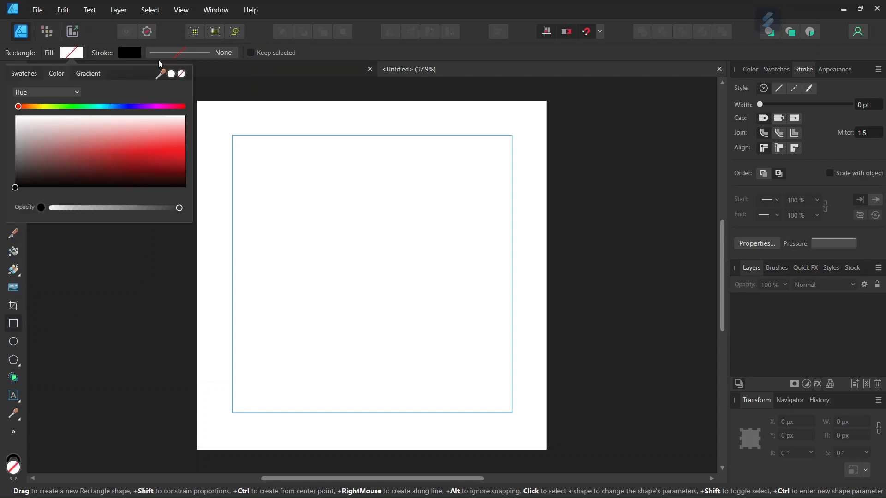
pyautogui.click(203, 54)
pyautogui.click(249, 92)
pyautogui.write('25')
pyautogui.press('Return')
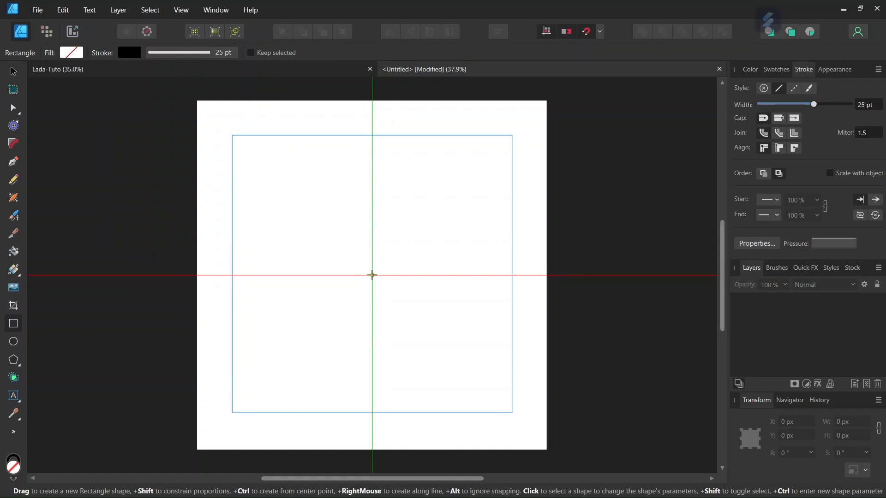
# - Draw a square about 762 px wide from the page centre and give its stroke mitred corner joins
pyautogui.moveTo(373, 275); pyautogui.dragTo(446, 336)
pyautogui.click(13, 71)
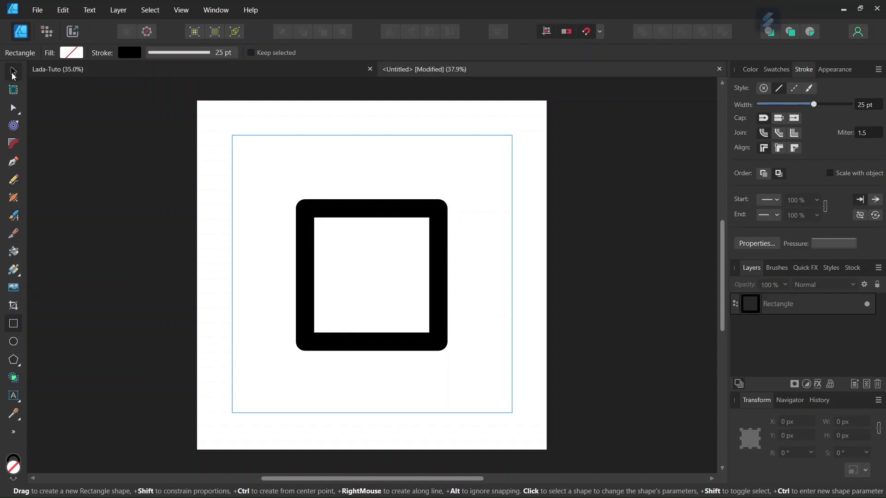
pyautogui.click(330, 212)
pyautogui.scroll(2, 443, 216)
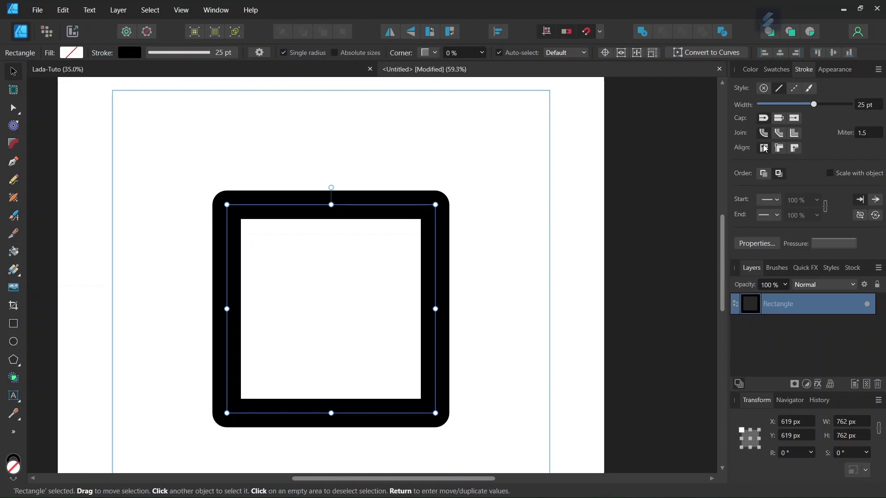
pyautogui.click(794, 134)
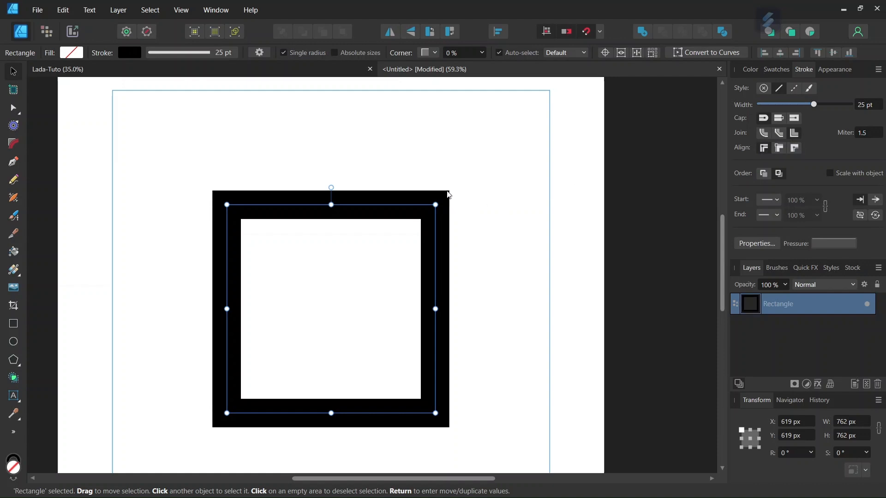
pyautogui.scroll(-1, 298, 254)
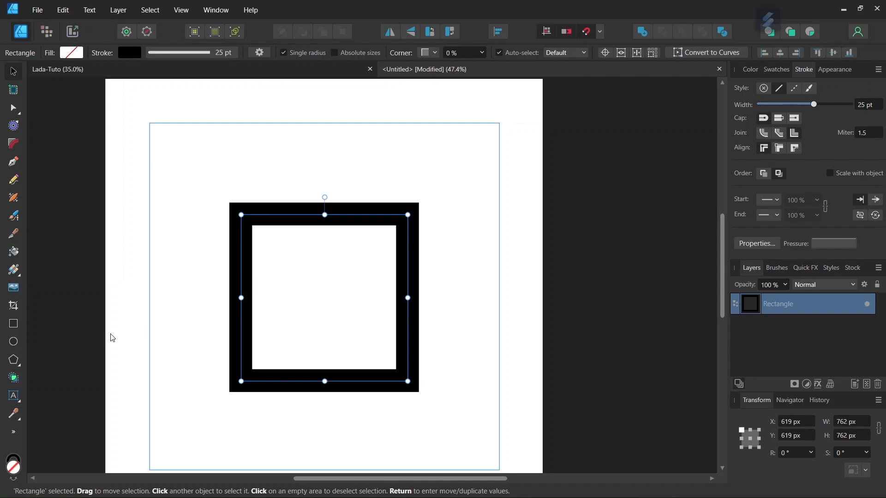
# - Draw a circle about 1330 px in diameter from the square's centre, its inner edge touching the square's outer corners
pyautogui.click(13, 342)
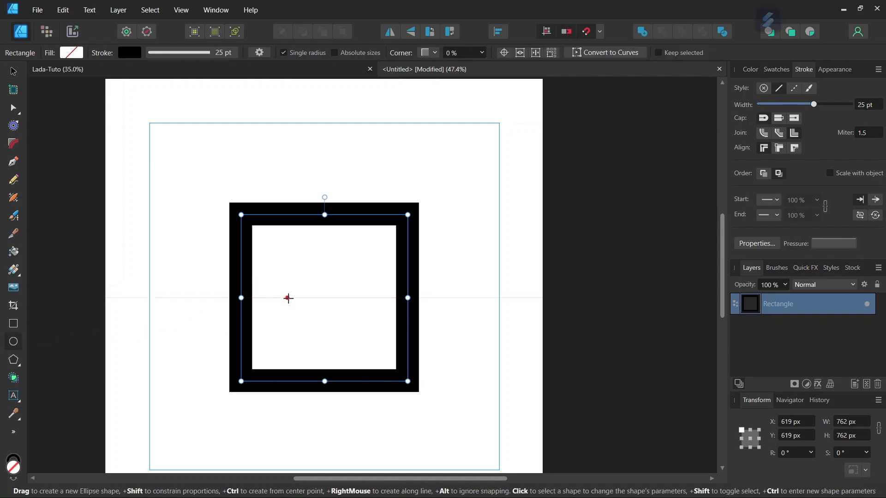
pyautogui.moveTo(325, 298); pyautogui.dragTo(325, 297)
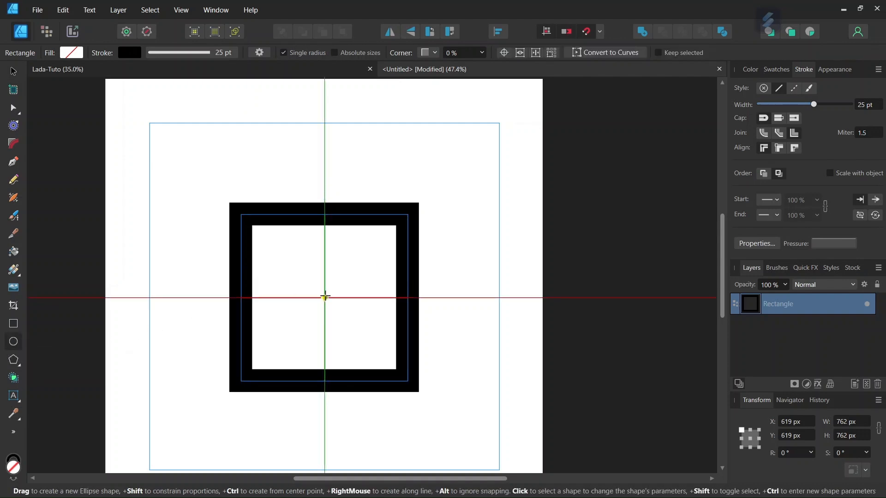
pyautogui.moveTo(325, 296); pyautogui.dragTo(499, 413)
pyautogui.click(13, 71)
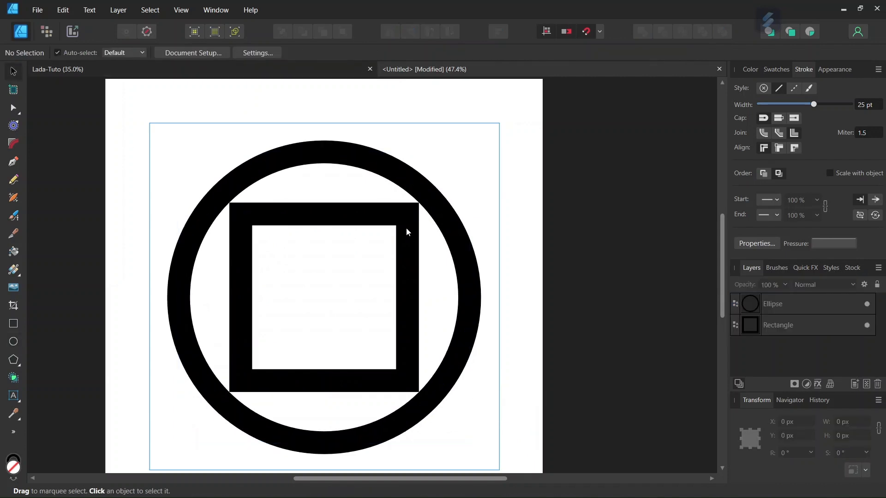
pyautogui.scroll(6, 416, 217)
pyautogui.click(398, 199)
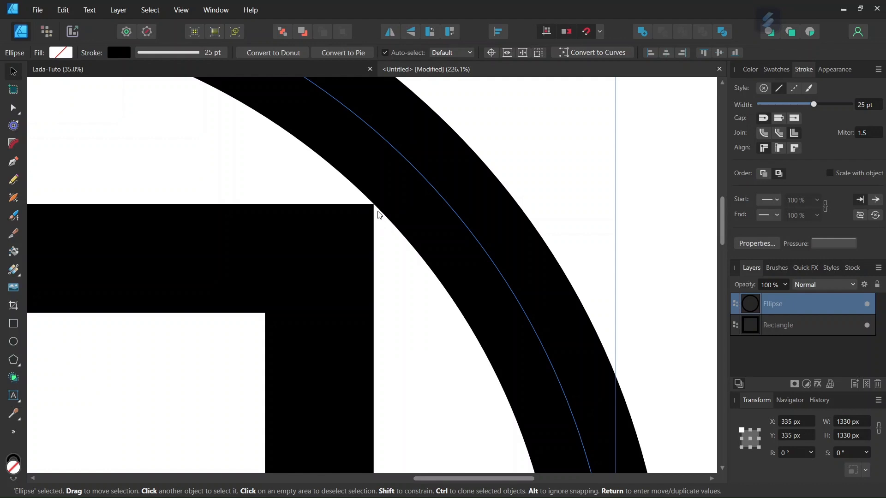
pyautogui.scroll(-3, 373, 213)
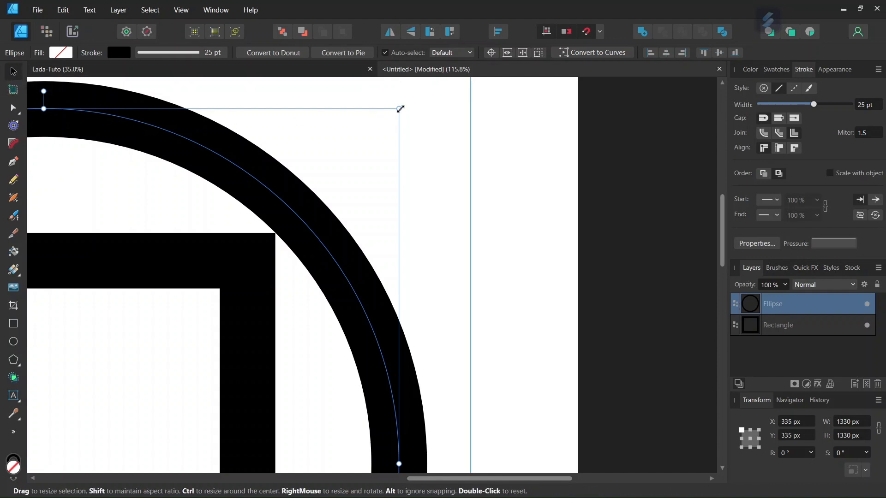
pyautogui.scroll(-5, 287, 144)
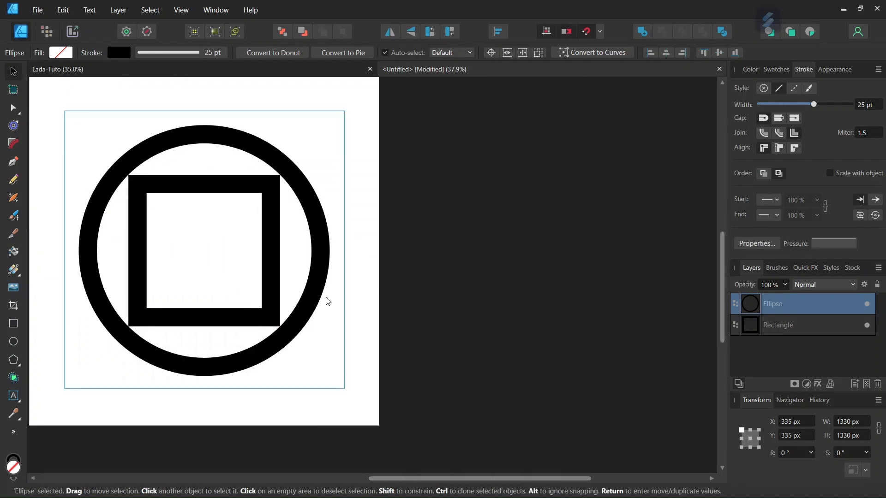
pyautogui.moveTo(387, 480); pyautogui.dragTo(350, 474)
pyautogui.scroll(1, 222, 205)
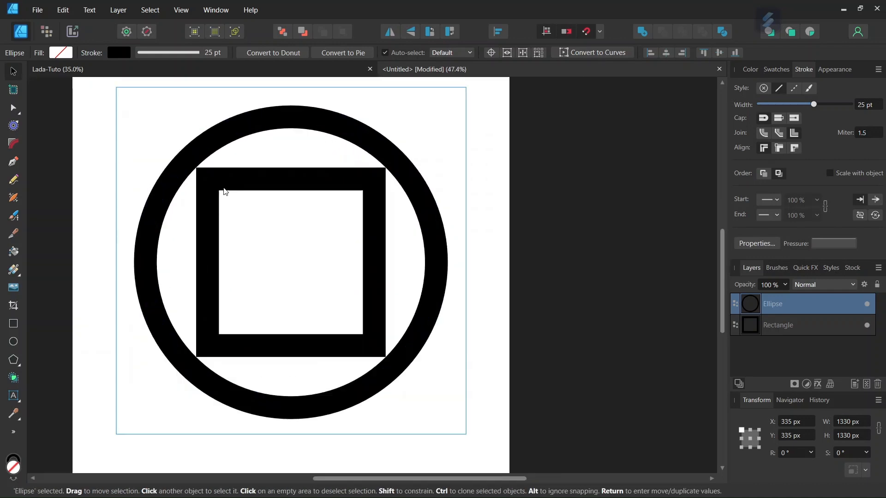
# - Draw a small horizontal ellipse above and left of the circle and set its size to 330 × 100 px
pyautogui.click(221, 68)
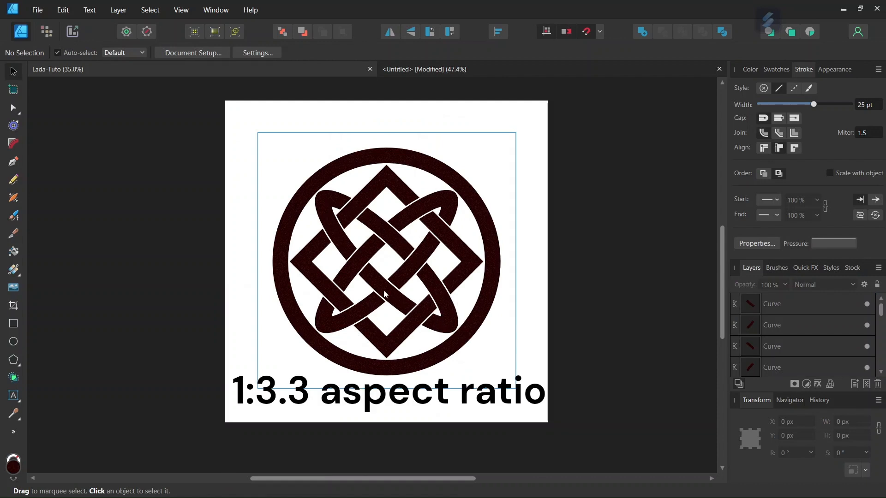
pyautogui.click(427, 70)
pyautogui.click(196, 280)
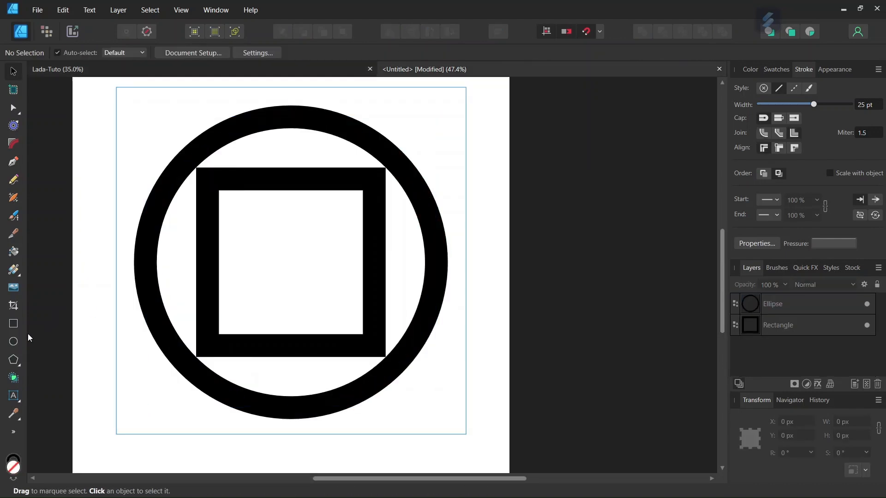
pyautogui.click(13, 342)
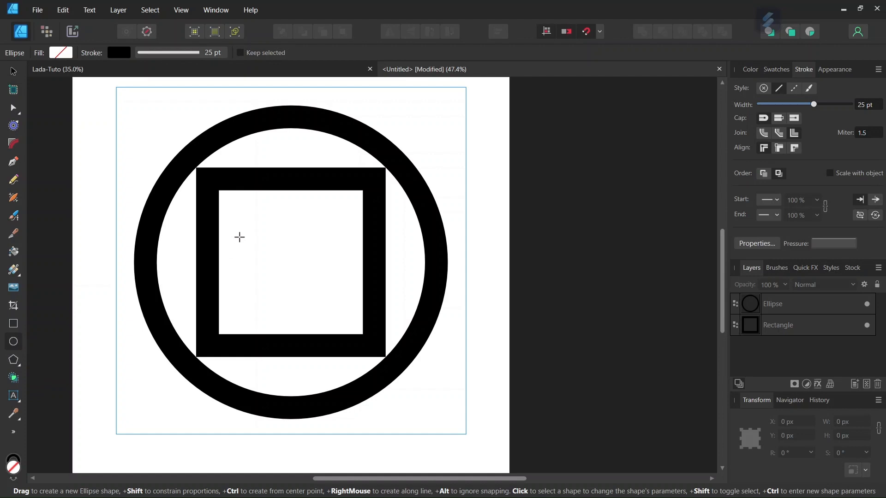
pyautogui.moveTo(103, 129)
pyautogui.mouseDown()
pyautogui.moveTo(167, 148)
pyautogui.moveTo(190, 169)
pyautogui.mouseUp()
pyautogui.click(13, 72)
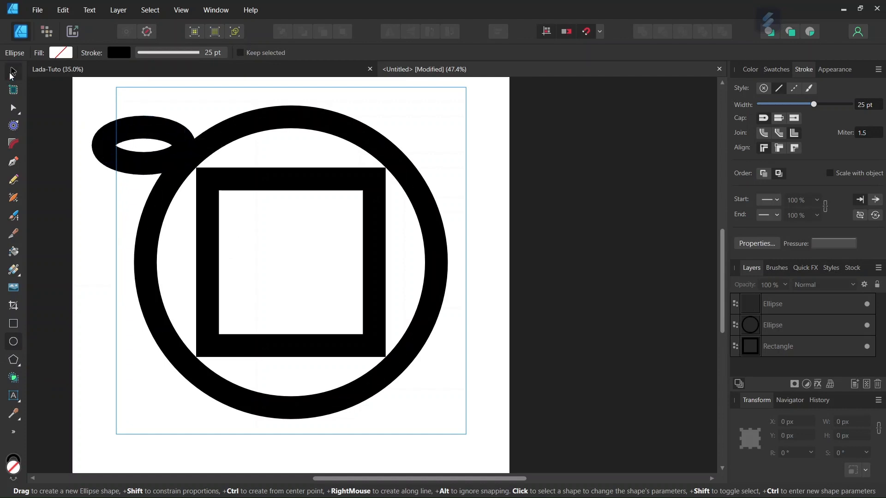
pyautogui.click(142, 128)
pyautogui.click(844, 422)
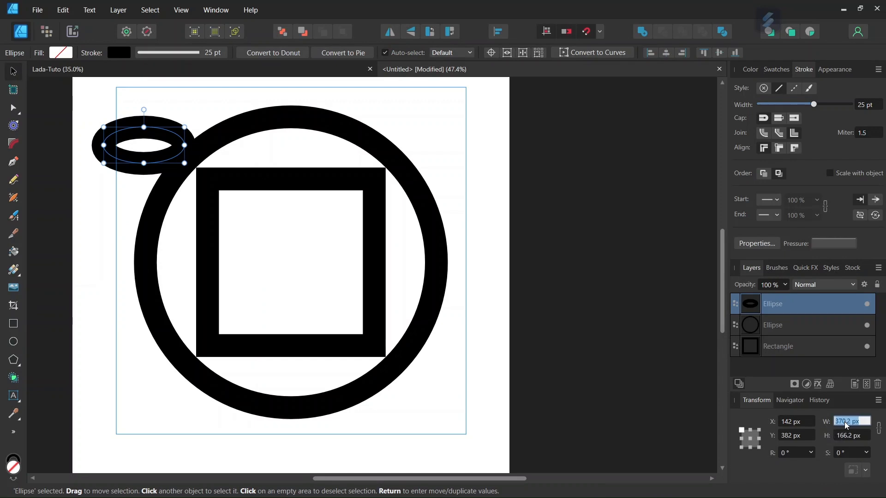
pyautogui.write('330')
pyautogui.press('Tab')
pyautogui.write('100')
pyautogui.press('Return')
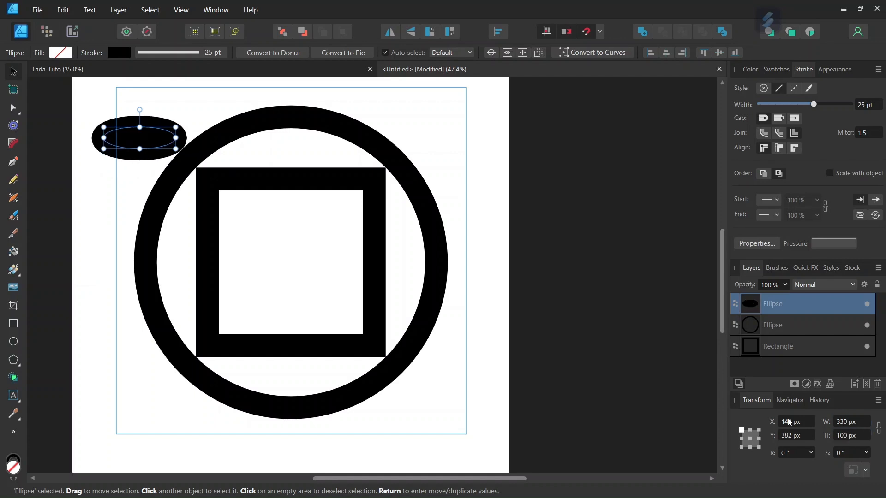
# - Move the small ellipse to the shared centre of the square and circle
pyautogui.scroll(2, 92, 155)
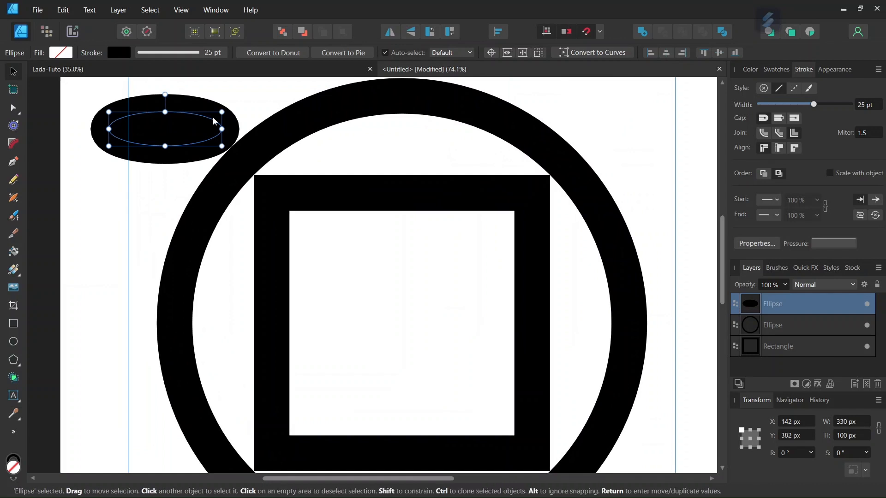
pyautogui.moveTo(165, 131); pyautogui.dragTo(401, 322)
pyautogui.scroll(-1, 400, 323)
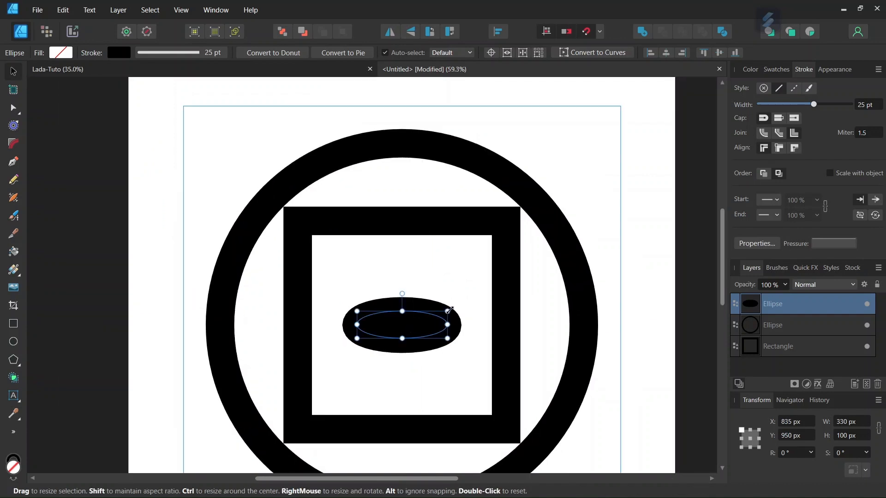
# - Scale the ellipse proportionally around its centre to about 1120 × 339 px so its ends touch the circle's inner edge
pyautogui.moveTo(450, 310); pyautogui.dragTo(545, 239)
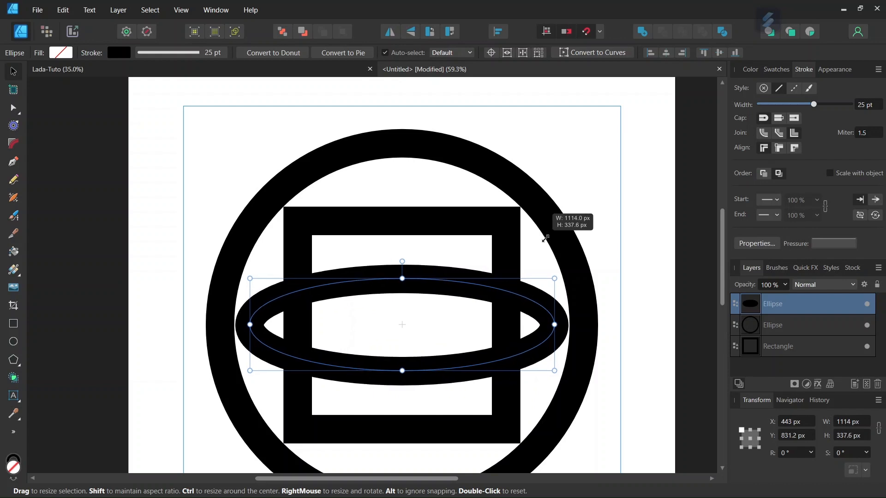
pyautogui.moveTo(546, 239); pyautogui.dragTo(547, 239)
pyautogui.scroll(2, 581, 323)
pyautogui.scroll(2, 587, 323)
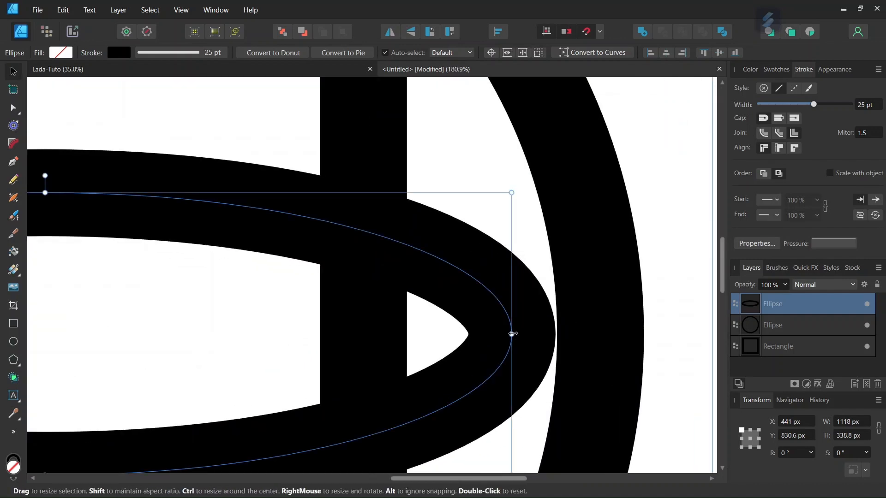
pyautogui.moveTo(512, 334); pyautogui.dragTo(513, 333)
pyautogui.scroll(-1, 323, 331)
pyautogui.scroll(-1, 324, 331)
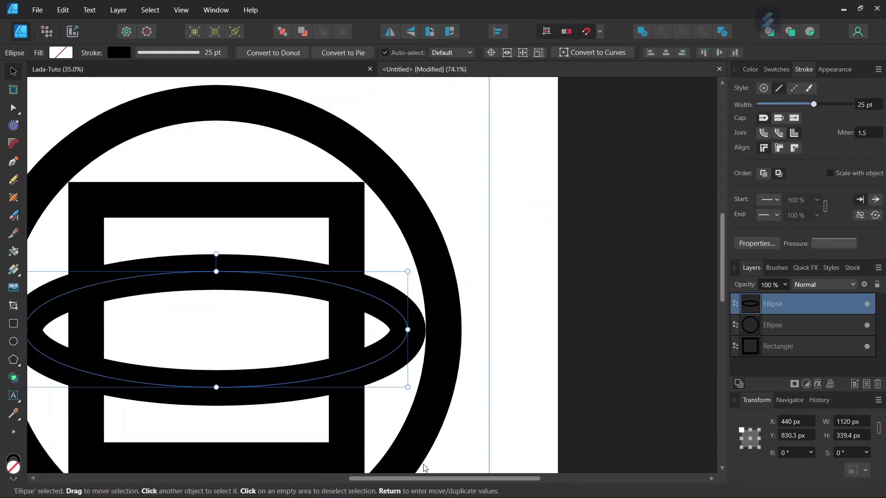
# - Turn on the transform origin, duplicate the ellipse, and rotate the copy 90° about its centre
pyautogui.moveTo(416, 483); pyautogui.dragTo(380, 480)
pyautogui.scroll(1, 343, 322)
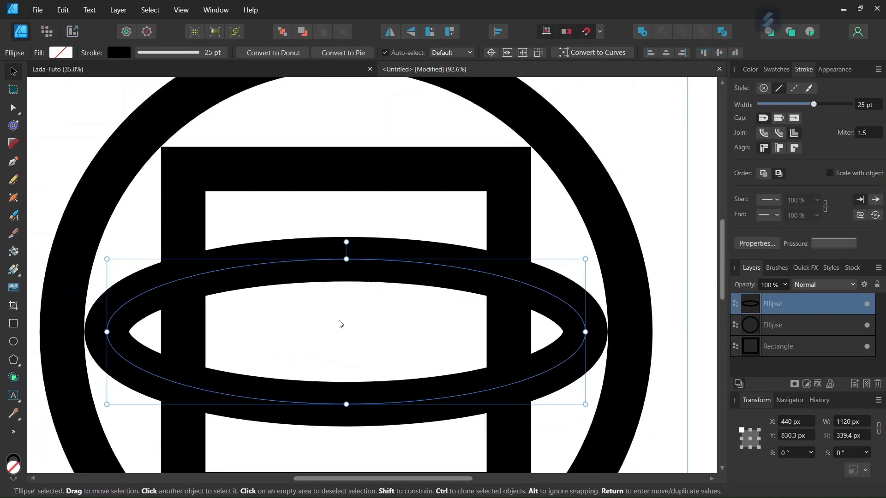
pyautogui.click(492, 55)
pyautogui.hotkey('ctrl', 'j')
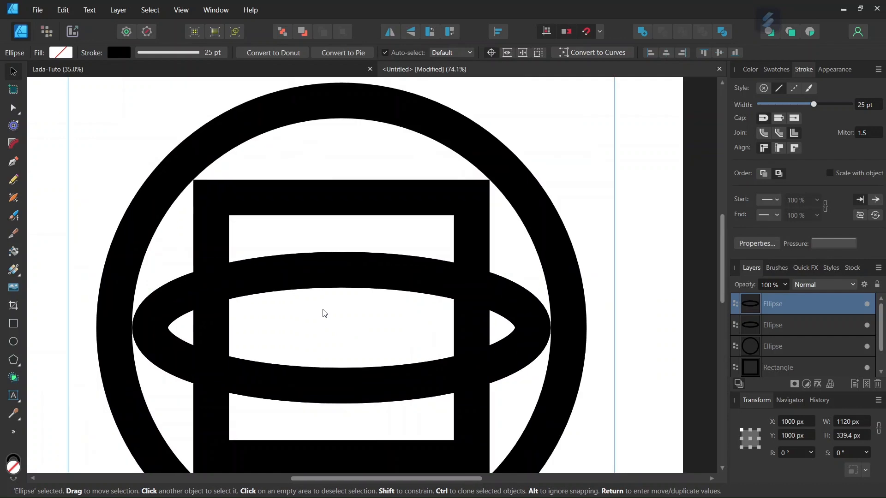
pyautogui.scroll(-1, 323, 313)
pyautogui.click(791, 454)
pyautogui.write('90')
pyautogui.press('Return')
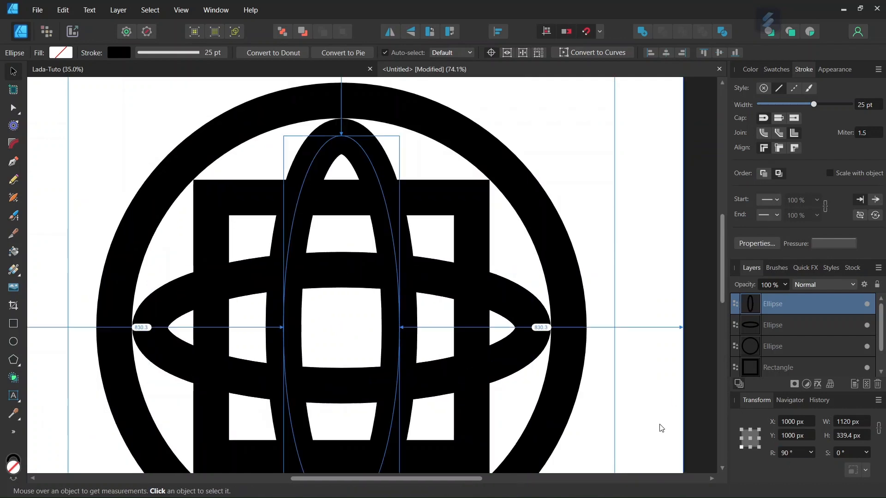
# - Expand the strokes of the square, circle and both ellipses into filled curves, and select the circle to check it
pyautogui.scroll(-2, 376, 297)
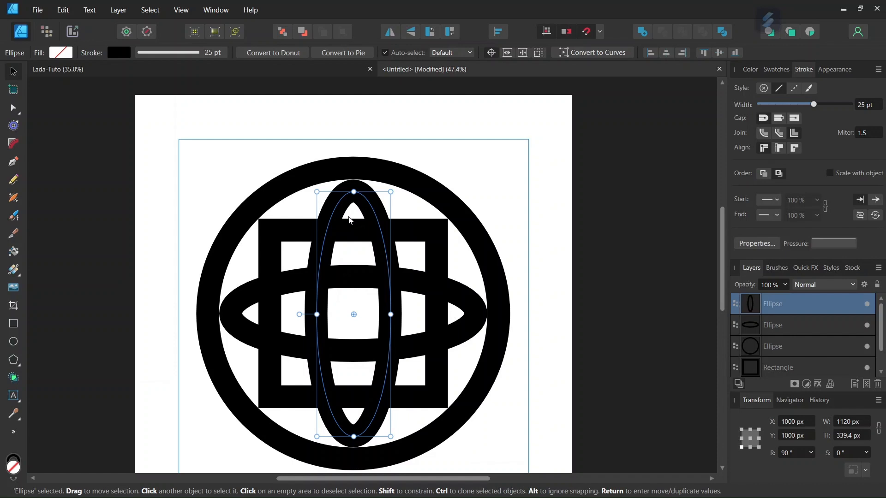
pyautogui.hotkey('ctrl', 'a')
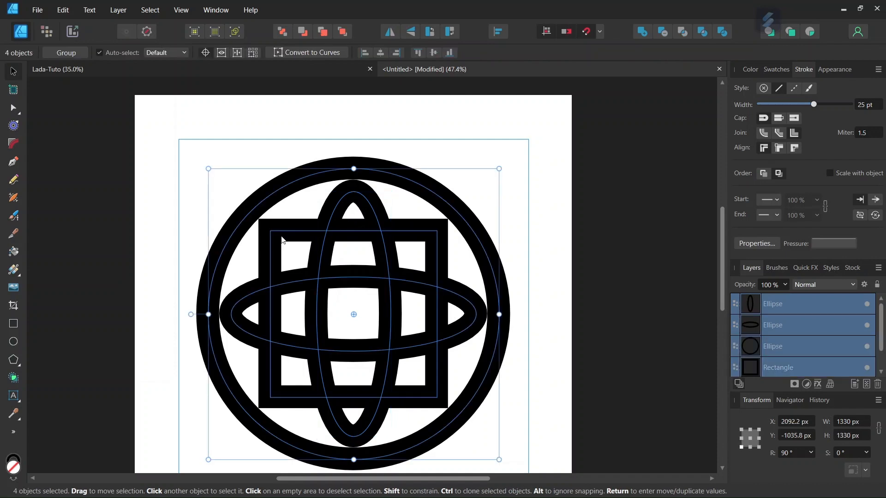
pyautogui.click(118, 13)
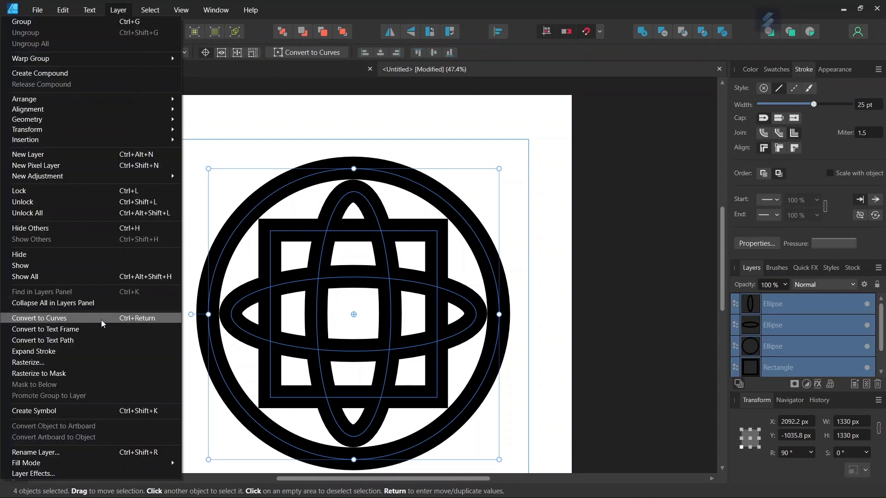
pyautogui.click(92, 351)
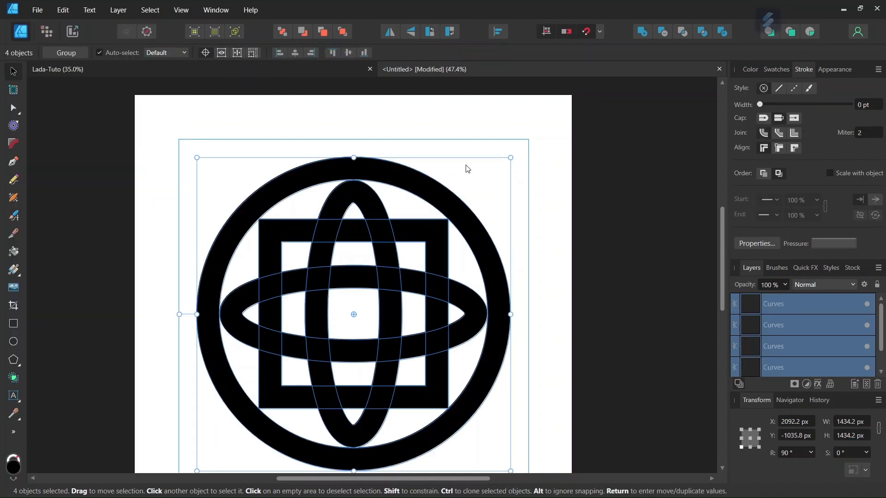
pyautogui.scroll(2, 415, 159)
pyautogui.click(377, 193)
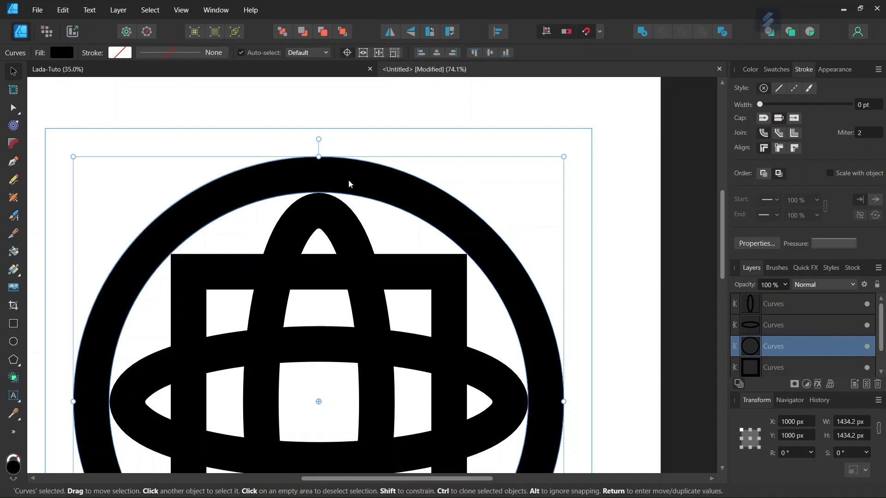
# - With nothing selected, set the default colours to no stroke and a solid black fill (#000000)
pyautogui.click(385, 122)
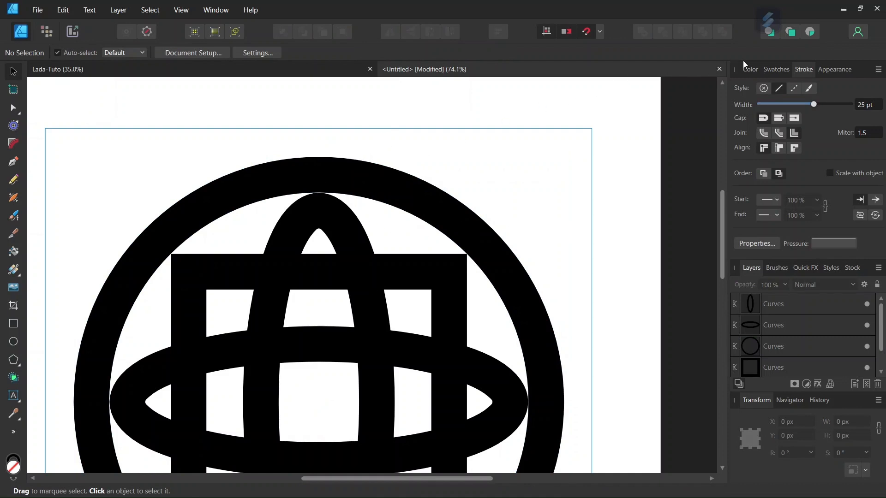
pyautogui.click(751, 70)
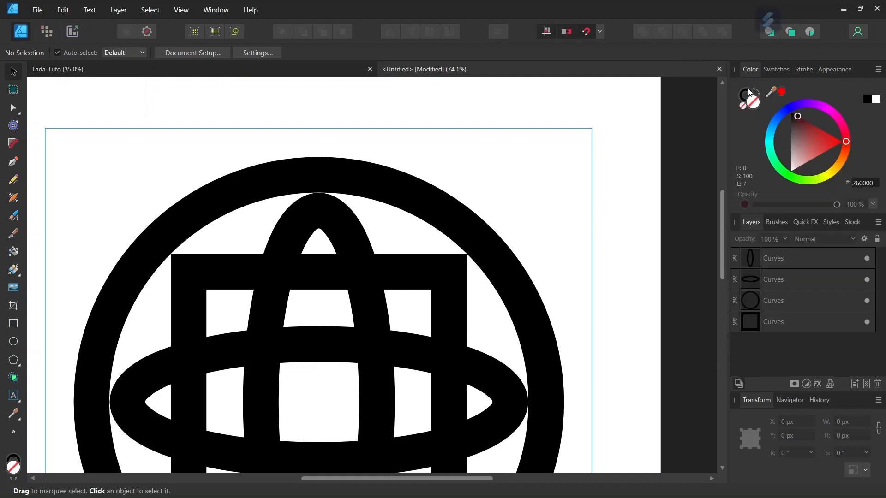
pyautogui.click(750, 92)
pyautogui.click(742, 106)
pyautogui.moveTo(795, 135); pyautogui.dragTo(786, 107)
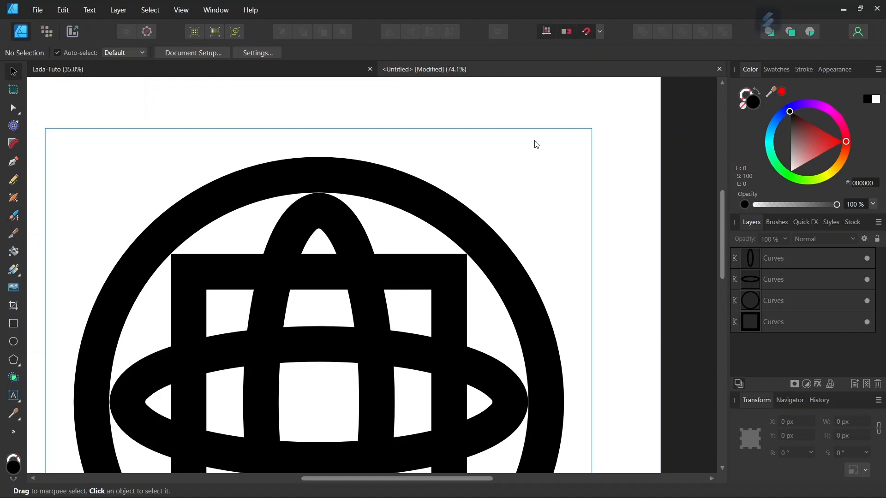
# - Using the Shape Builder on all four shapes, merge the square's areas into four corner pieces that cross over alternate ellipse bands
pyautogui.hotkey('ctrl', 'a')
pyautogui.scroll(-3, 521, 148)
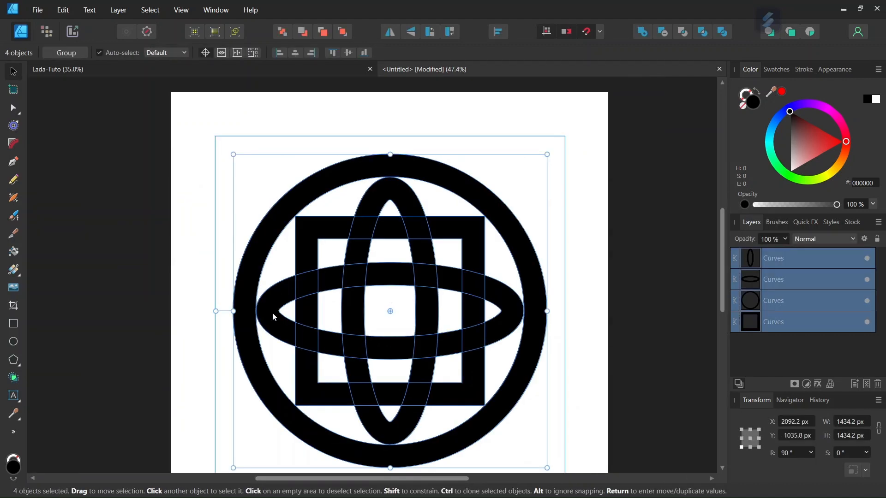
pyautogui.click(14, 378)
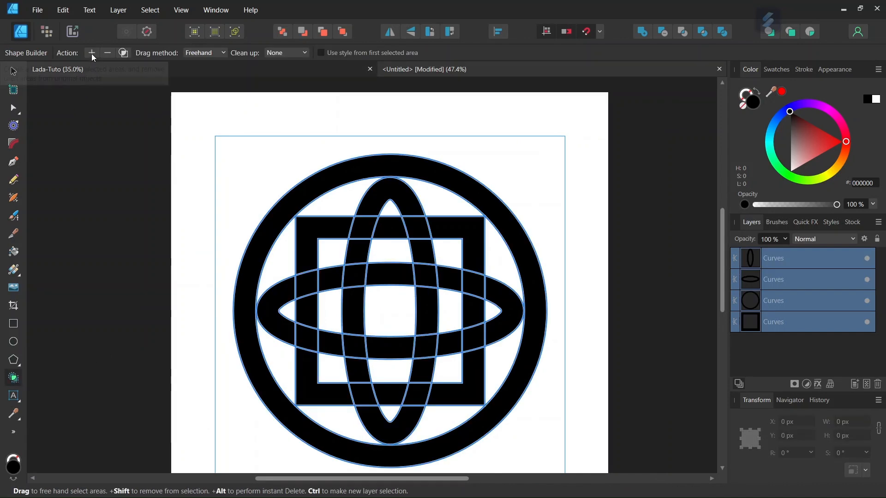
pyautogui.scroll(1, 428, 221)
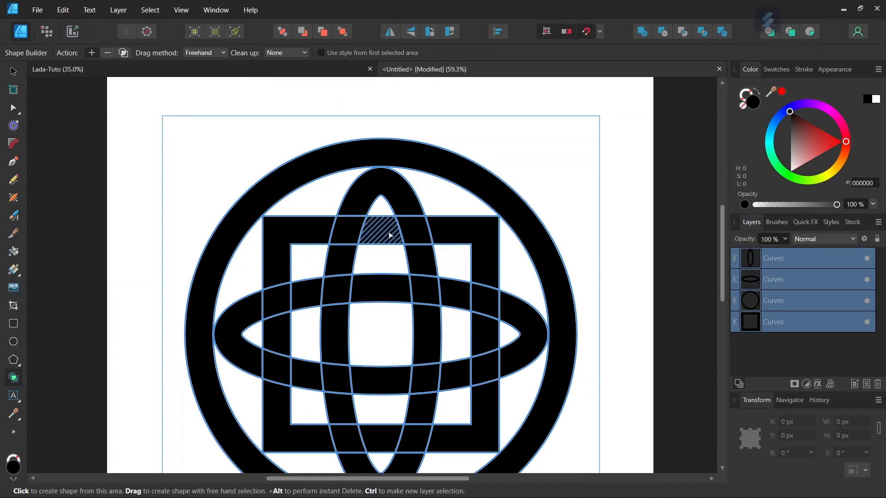
pyautogui.moveTo(386, 230)
pyautogui.mouseDown()
pyautogui.moveTo(439, 227)
pyautogui.moveTo(463, 283)
pyautogui.mouseUp()
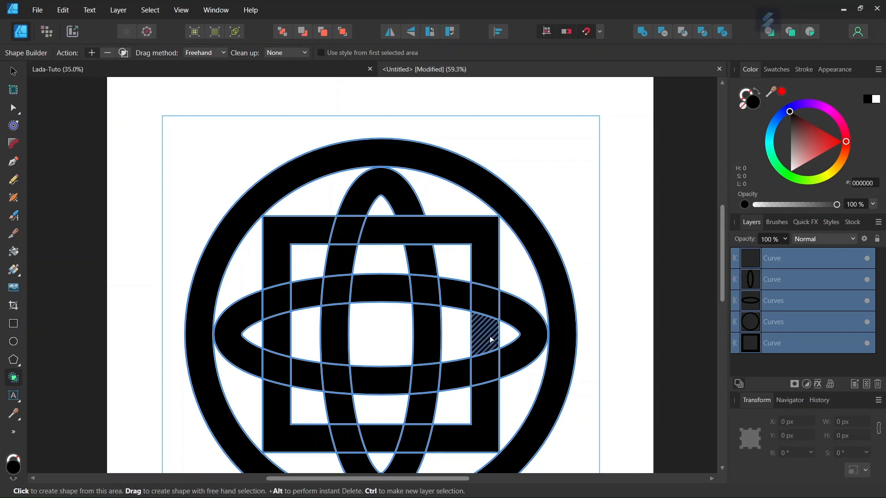
pyautogui.moveTo(487, 332); pyautogui.dragTo(489, 353)
pyautogui.moveTo(486, 384); pyautogui.dragTo(466, 436)
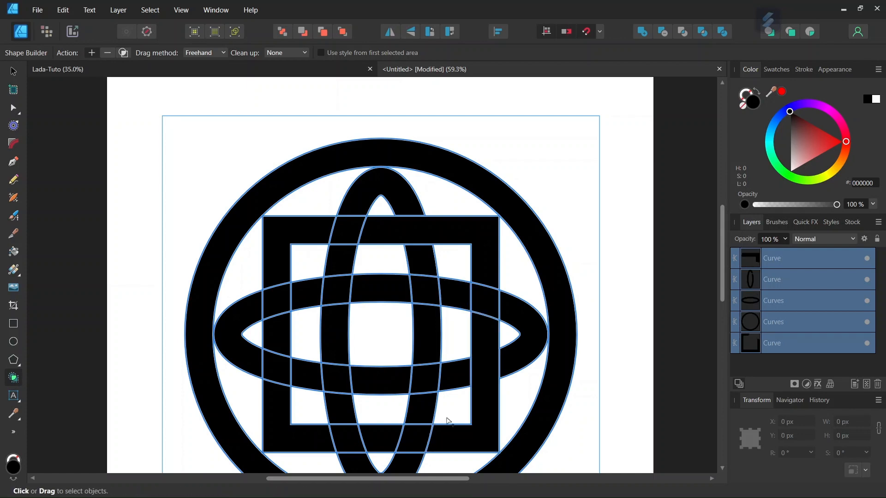
pyautogui.moveTo(373, 434)
pyautogui.mouseDown()
pyautogui.moveTo(321, 439)
pyautogui.moveTo(296, 425)
pyautogui.mouseUp()
pyautogui.moveTo(277, 333); pyautogui.dragTo(277, 272)
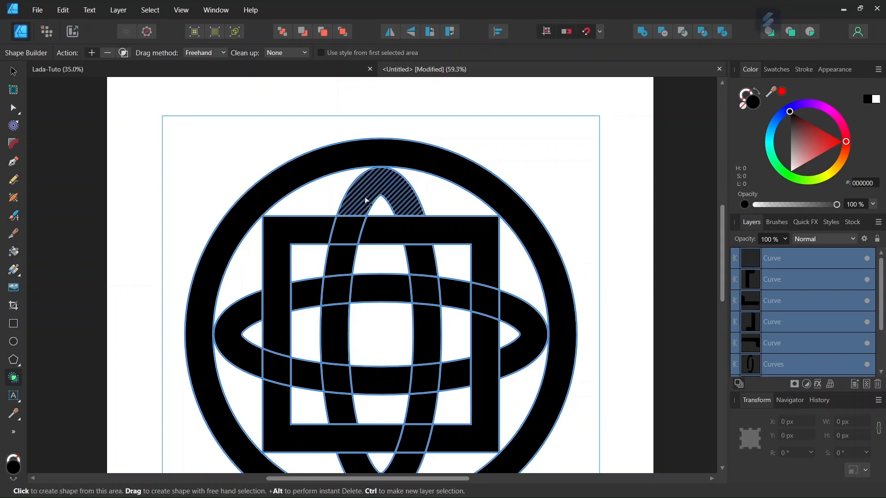
# - Merge the areas at each ellipse's two outer ends so each end passes over one side of the square
pyautogui.moveTo(366, 203)
pyautogui.mouseDown()
pyautogui.moveTo(346, 233)
pyautogui.moveTo(347, 270)
pyautogui.mouseUp()
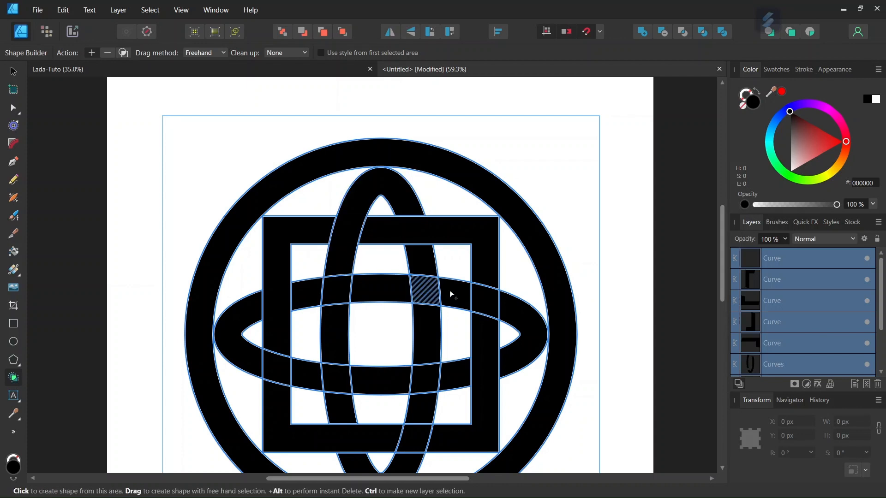
pyautogui.moveTo(517, 312); pyautogui.dragTo(465, 293)
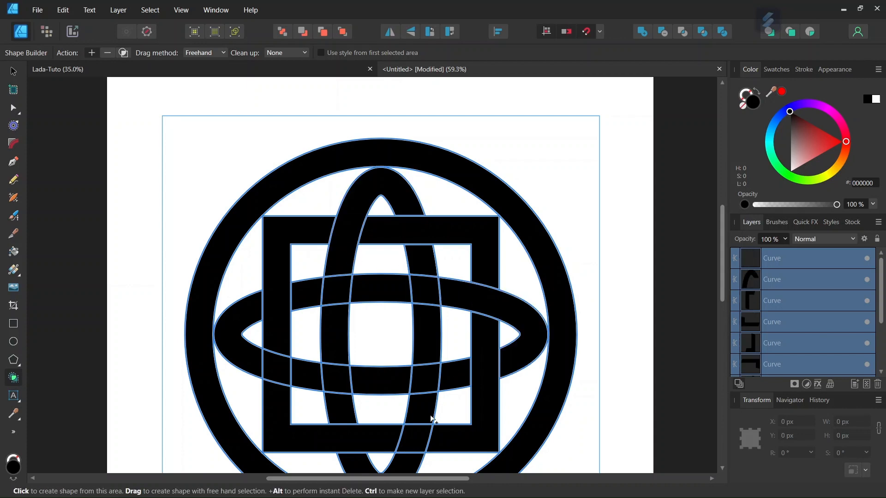
pyautogui.moveTo(423, 408); pyautogui.dragTo(414, 463)
pyautogui.moveTo(299, 383)
pyautogui.mouseDown()
pyautogui.moveTo(248, 358)
pyautogui.moveTo(275, 368)
pyautogui.mouseUp()
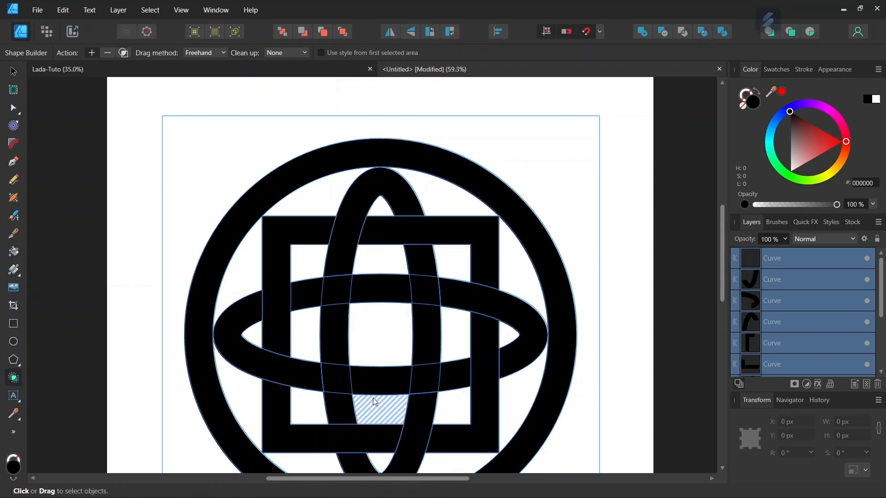
# - Merge the ellipse areas at the four central crossings into strips that pass alternately over and under each other
pyautogui.moveTo(352, 290); pyautogui.dragTo(300, 289)
pyautogui.moveTo(426, 266); pyautogui.dragTo(425, 322)
pyautogui.moveTo(451, 370); pyautogui.dragTo(370, 390)
pyautogui.moveTo(336, 337); pyautogui.dragTo(340, 400)
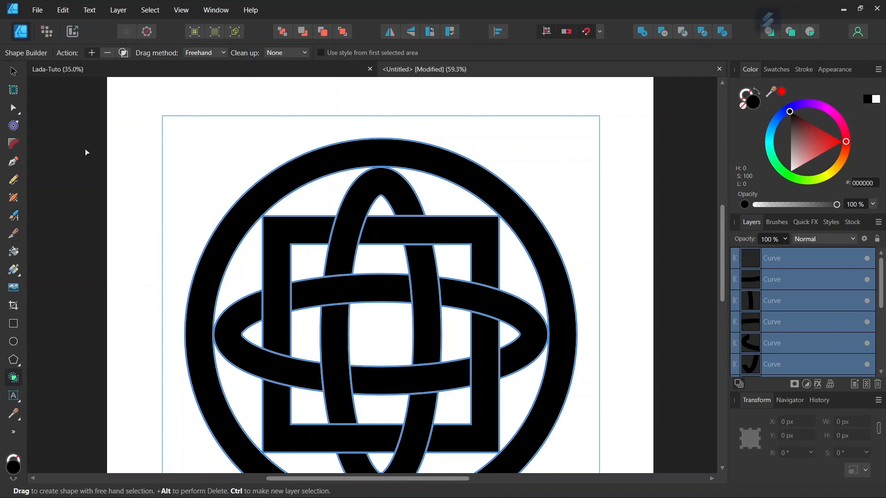
# - Apply a contour with a radius of -4 px to all the pieces to open gaps between the interlaced bands
pyautogui.scroll(-1, 378, 306)
pyautogui.scroll(1, 402, 323)
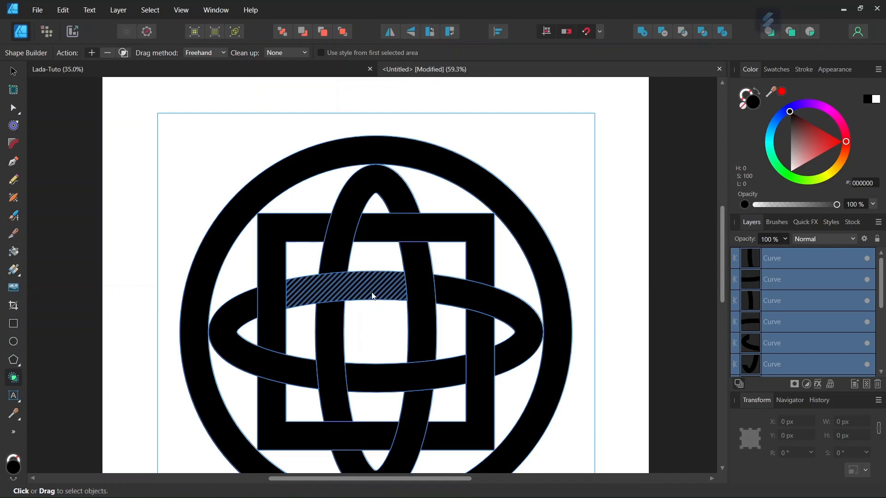
pyautogui.scroll(1, 372, 294)
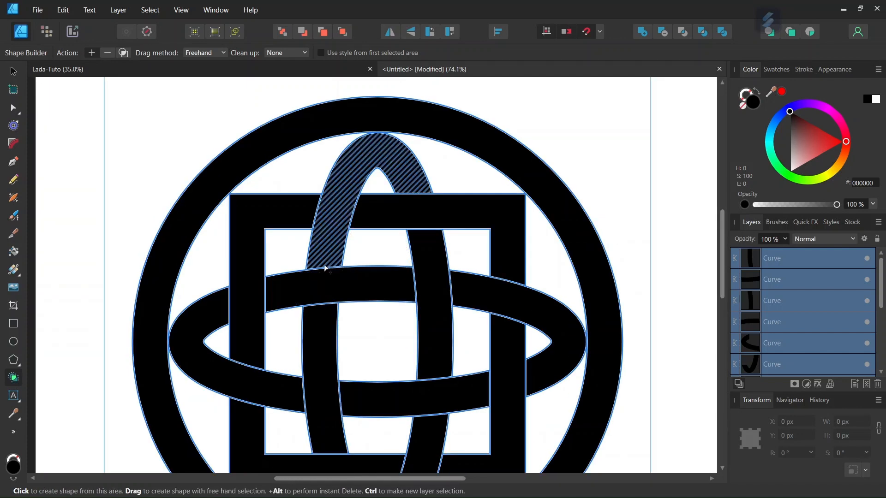
pyautogui.click(13, 126)
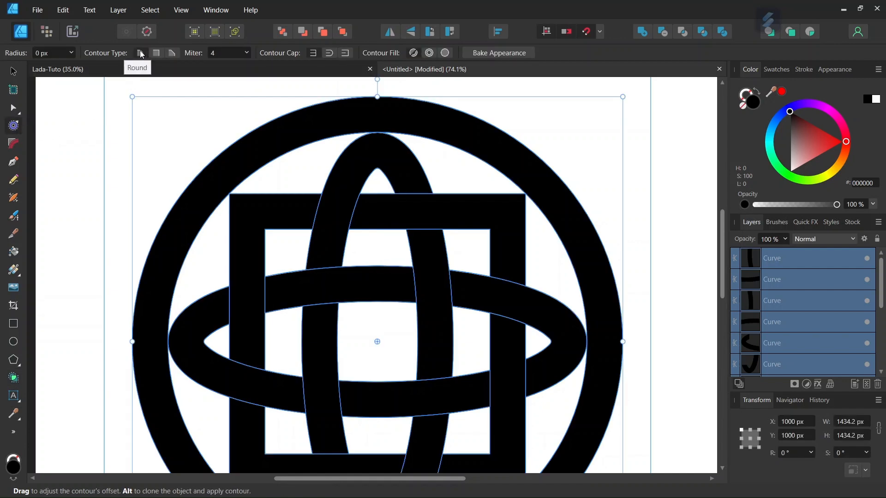
pyautogui.click(55, 53)
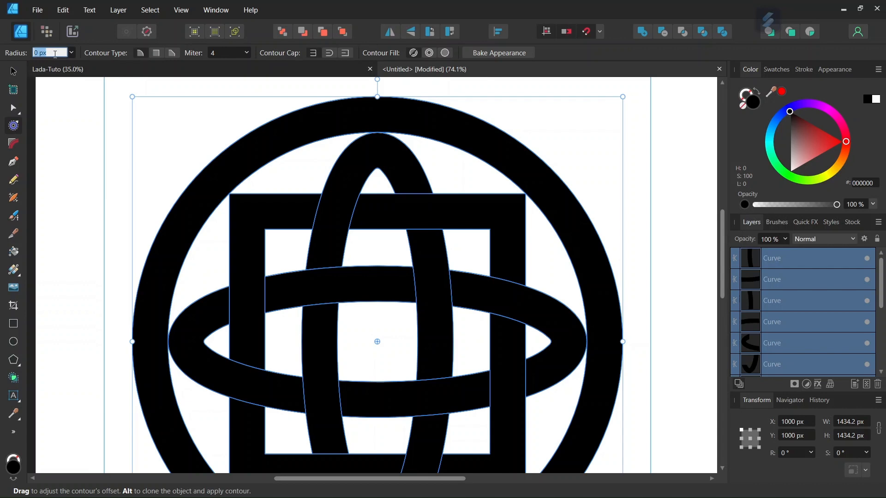
pyautogui.write('-4')
pyautogui.press('Return')
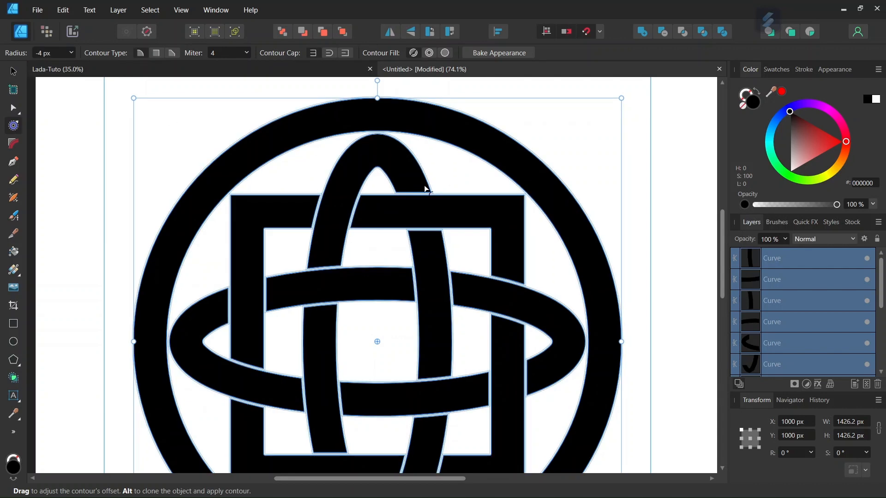
# - Rotate the whole interlaced symbol to 45°
pyautogui.scroll(3, 426, 189)
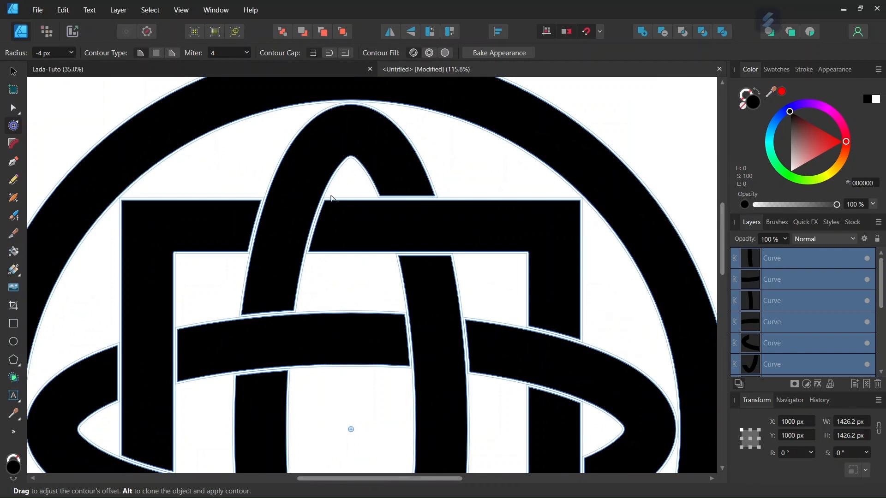
pyautogui.scroll(-3, 335, 277)
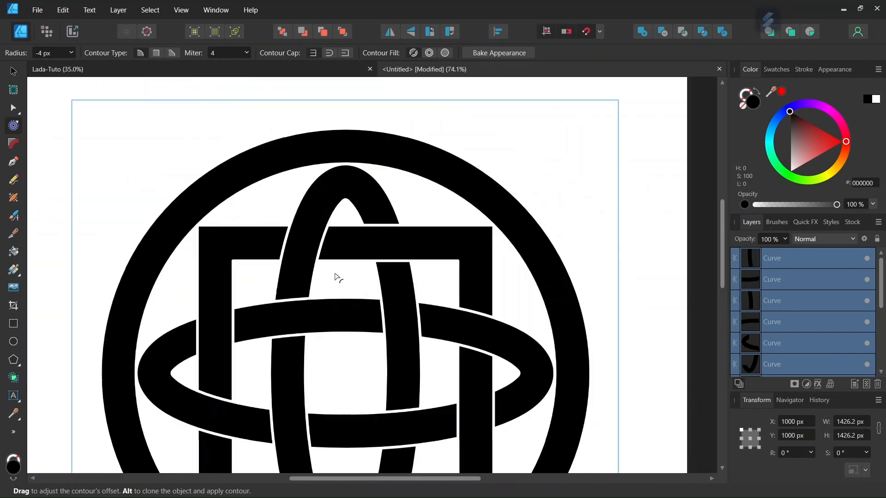
pyautogui.scroll(-2, 338, 279)
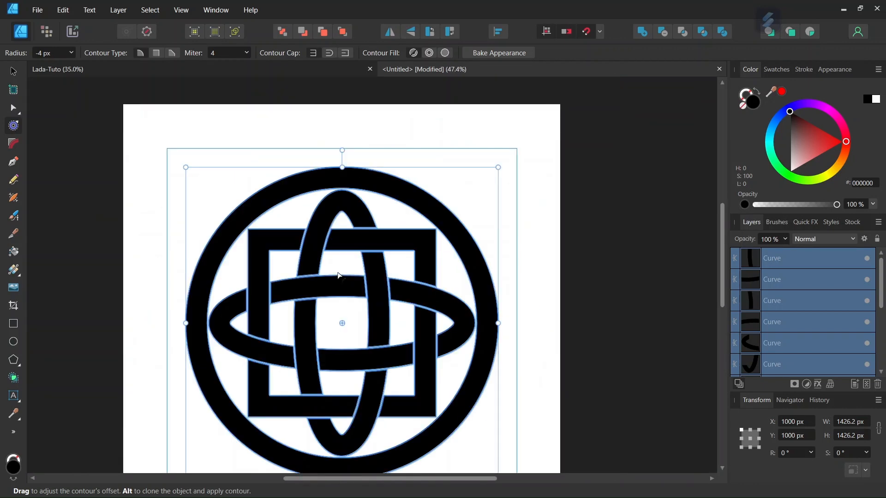
pyautogui.scroll(-1, 336, 275)
pyautogui.scroll(1, 326, 307)
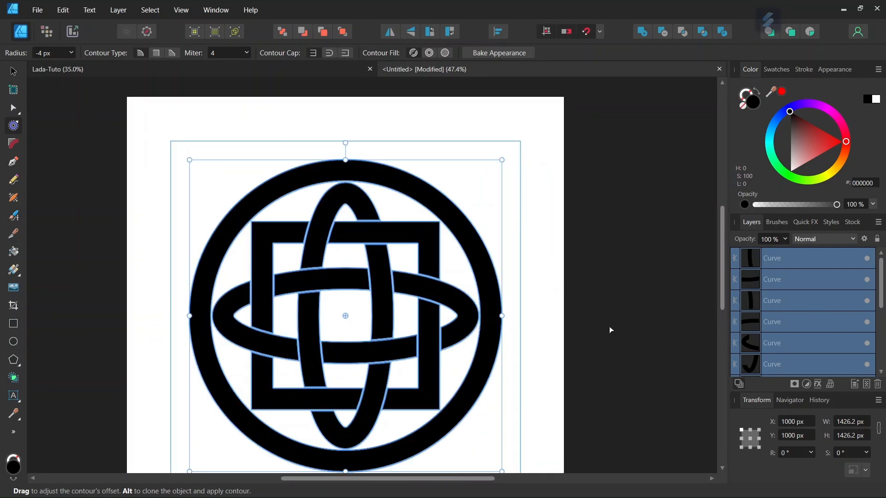
pyautogui.click(789, 456)
pyautogui.write('45')
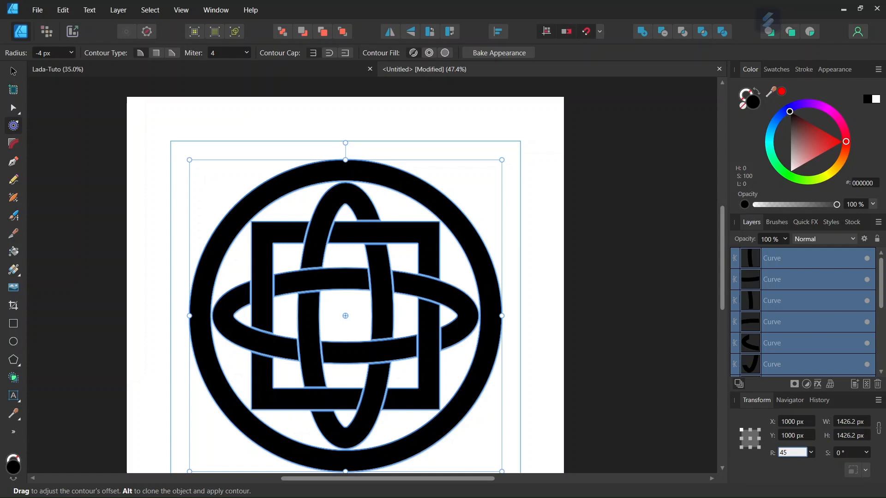
pyautogui.press('Return')
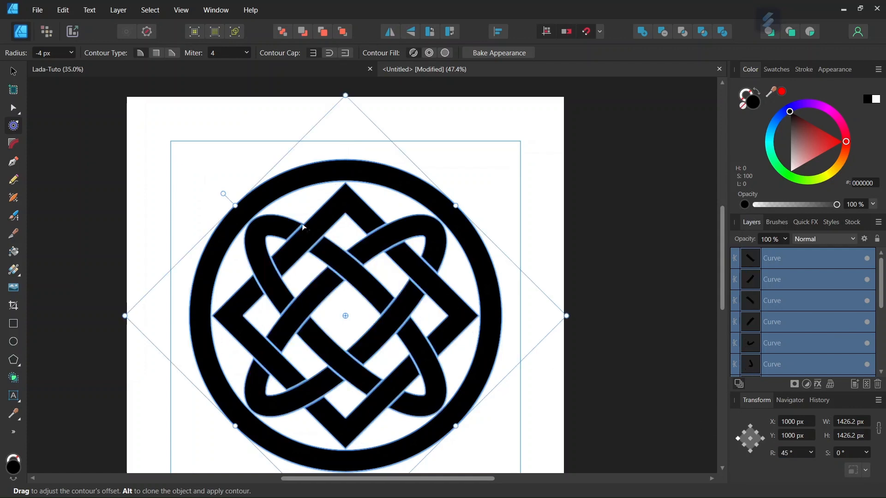
# - Change the fill of all the symbol's pieces to a dark brown, #281700
pyautogui.scroll(1, 342, 267)
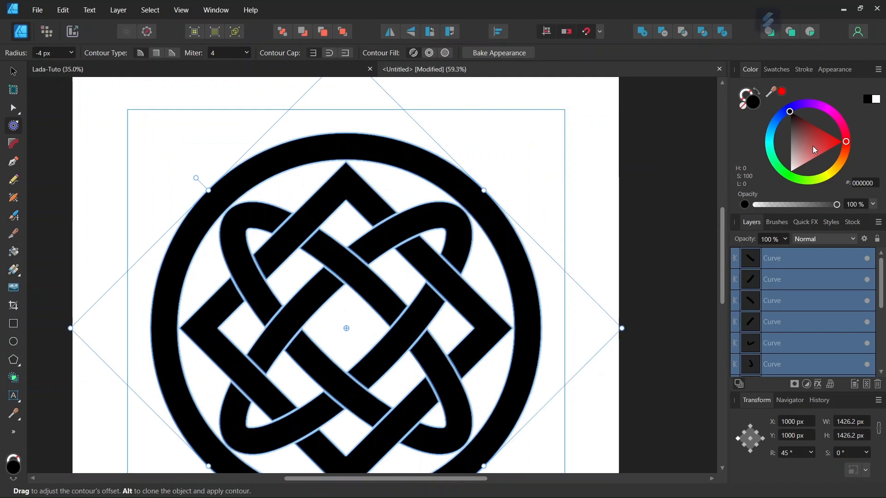
pyautogui.click(841, 164)
pyautogui.moveTo(810, 123); pyautogui.dragTo(817, 111)
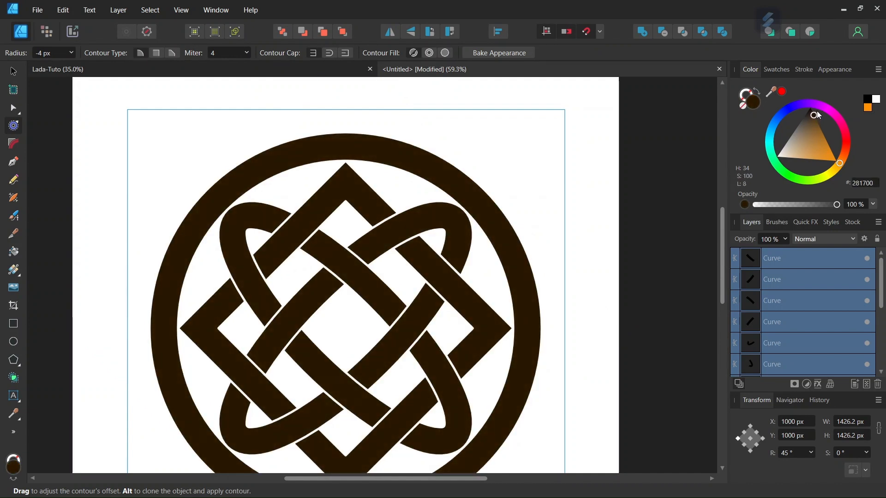
# - Add 59% noise to the symbol's fill colour and deselect the pieces
pyautogui.click(748, 205)
pyautogui.moveTo(765, 206); pyautogui.dragTo(804, 204)
pyautogui.click(535, 204)
pyautogui.scroll(-1, 505, 207)
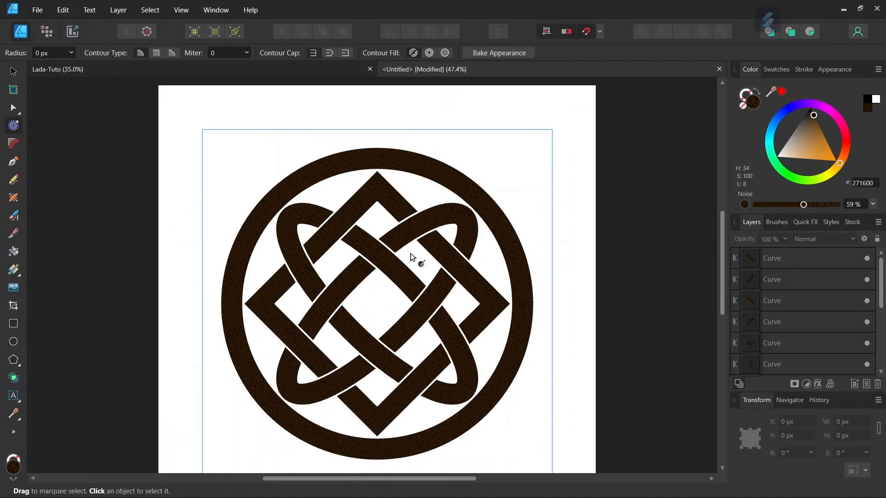